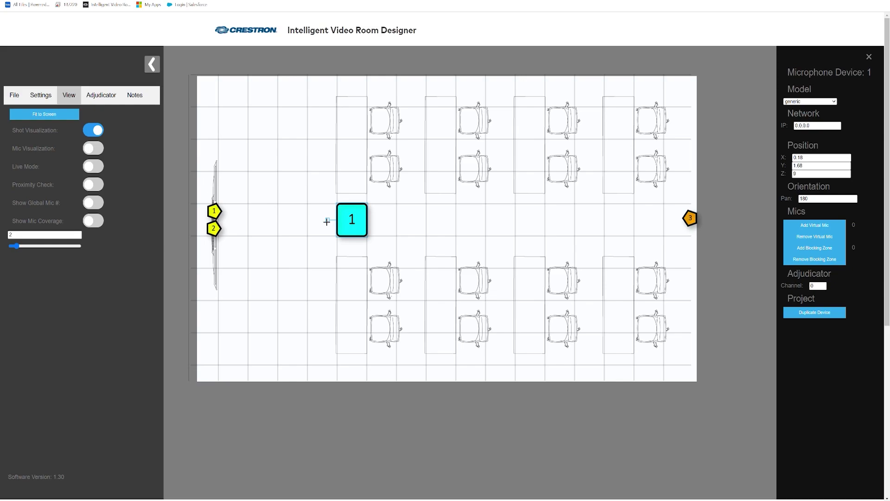
Point microphone device 1 toward the front display and set its model to Shure MXA920.
mouse_move(326, 222)
left_mouse_down()
mouse_move(338, 200)
mouse_move(376, 220)
mouse_move(364, 199)
mouse_move(325, 221)
left_mouse_up()
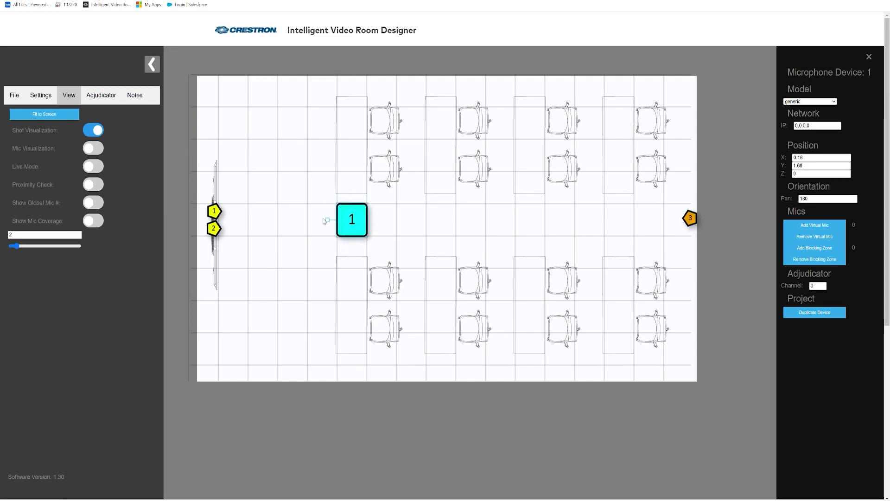
left_click(818, 101)
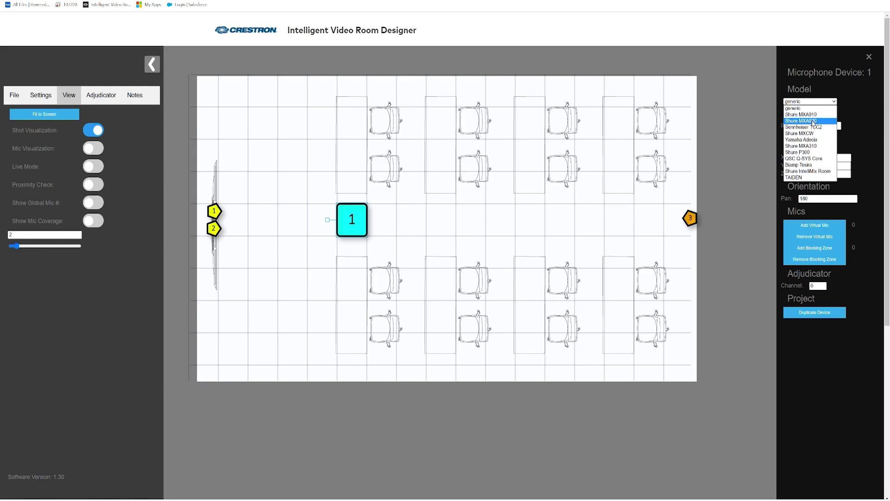
left_click(812, 122)
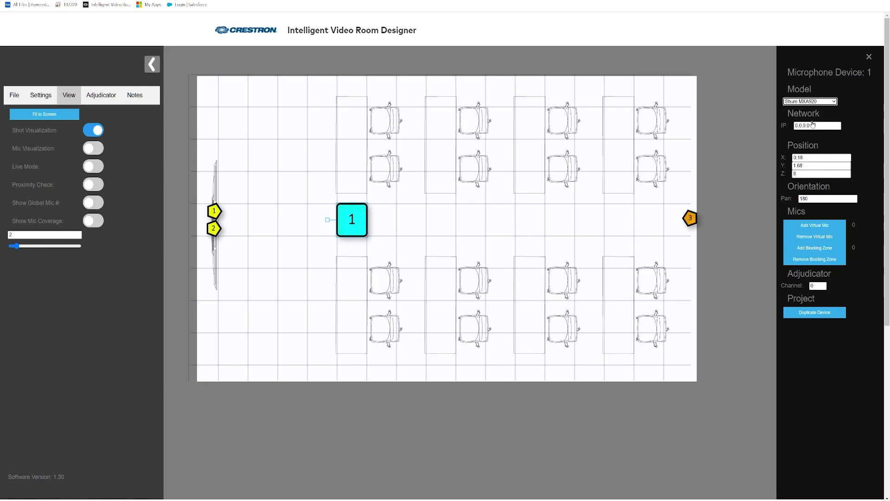
Add a second microphone device in the centre aisle level with the third row of tables and set its model to Shure MXA920.
left_click(40, 95)
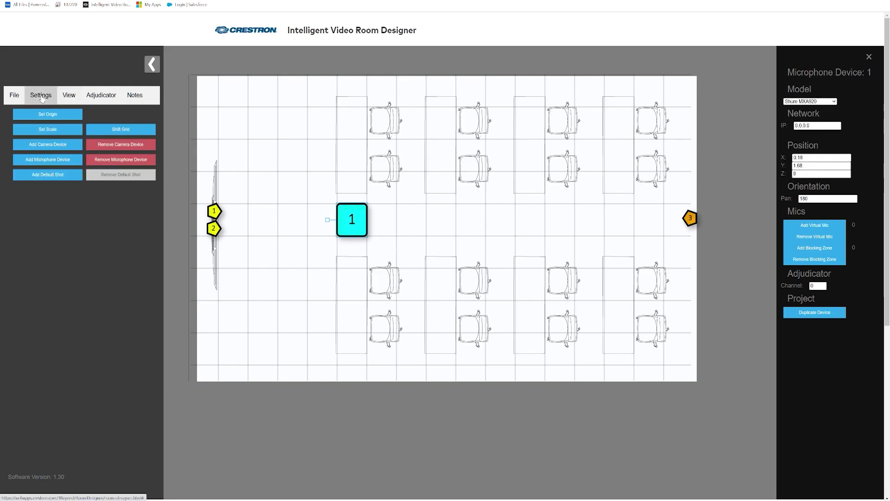
left_click(55, 161)
left_click_drag(201, 73, 494, 223)
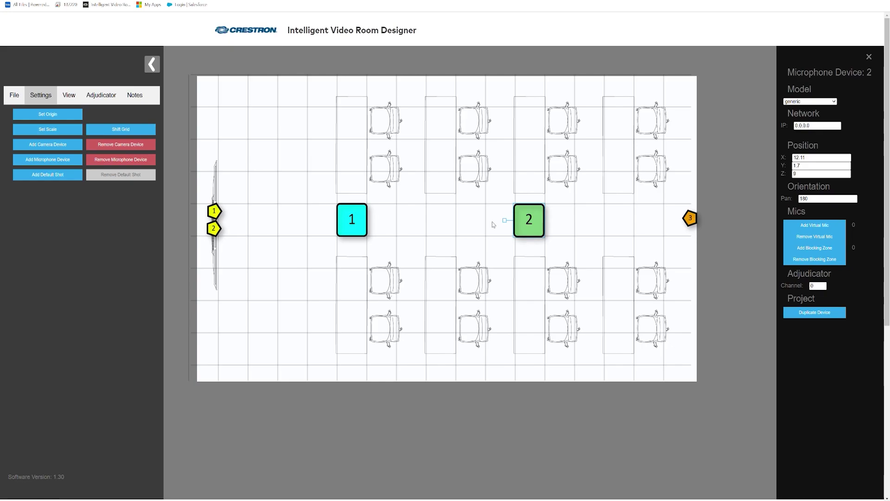
left_click(798, 102)
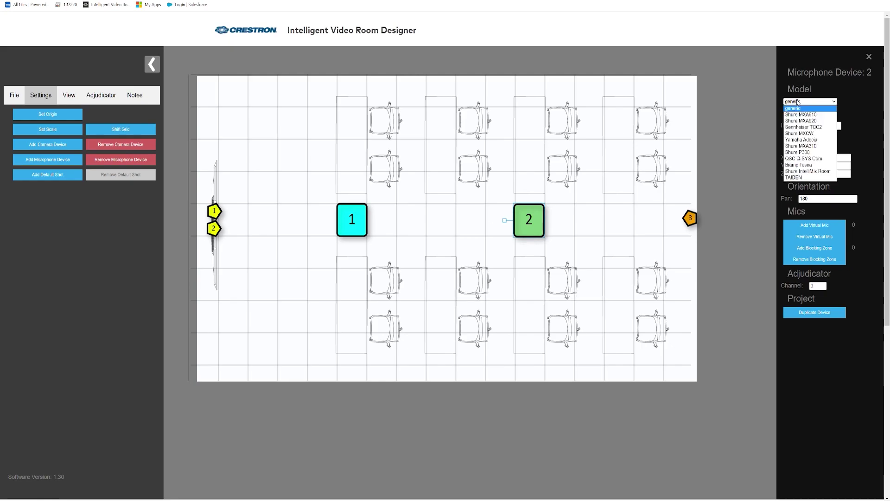
left_click(811, 122)
Add four virtual mics to microphone device 1 and place one on each chair in the first row.
left_click(351, 226)
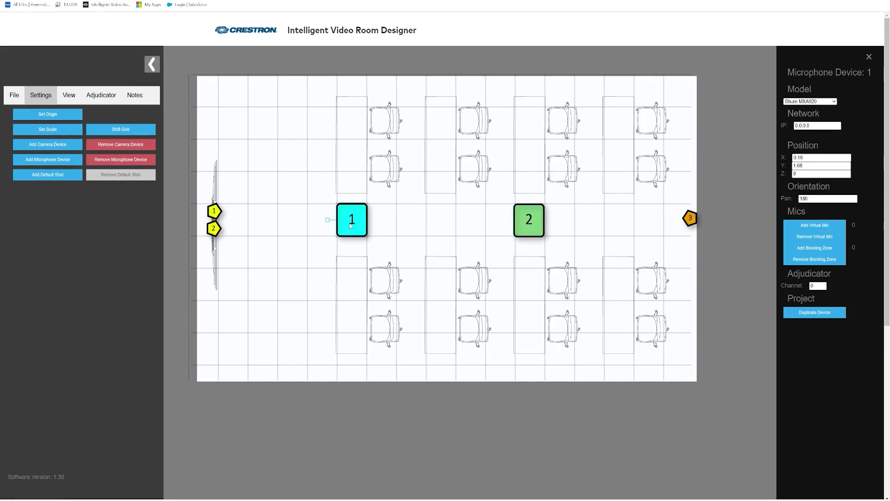
left_click(825, 228)
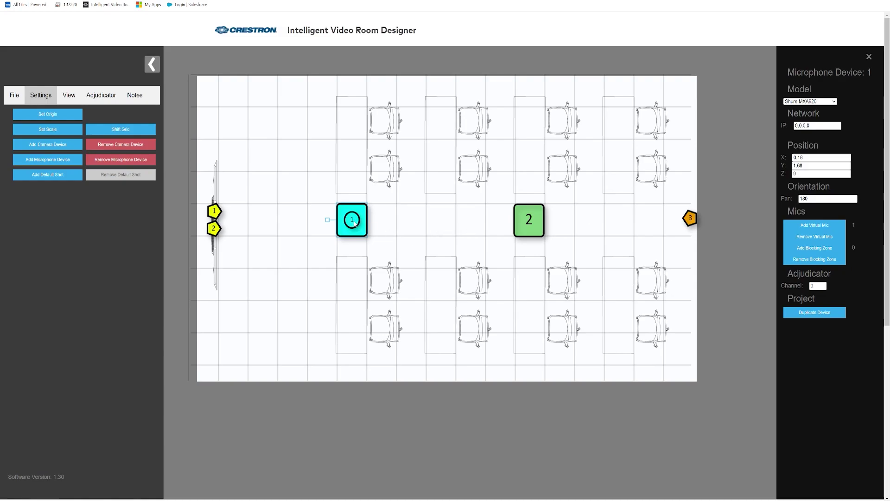
left_click_drag(356, 223, 390, 107)
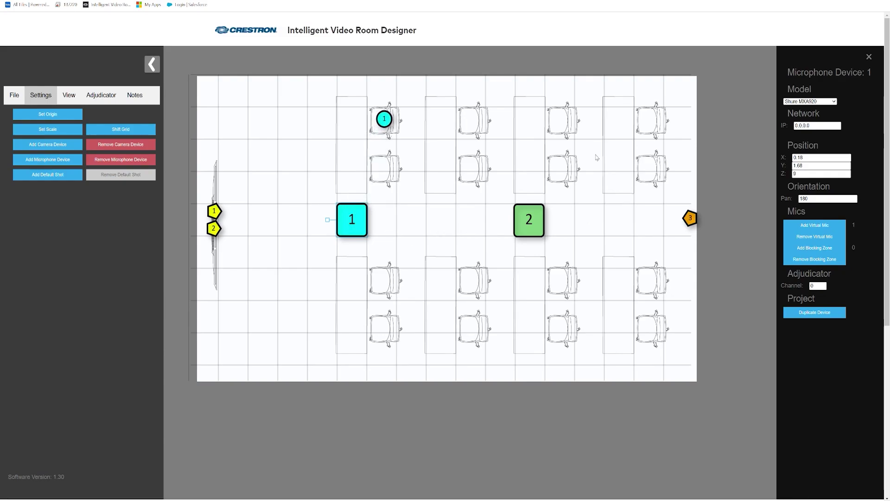
left_click(800, 227)
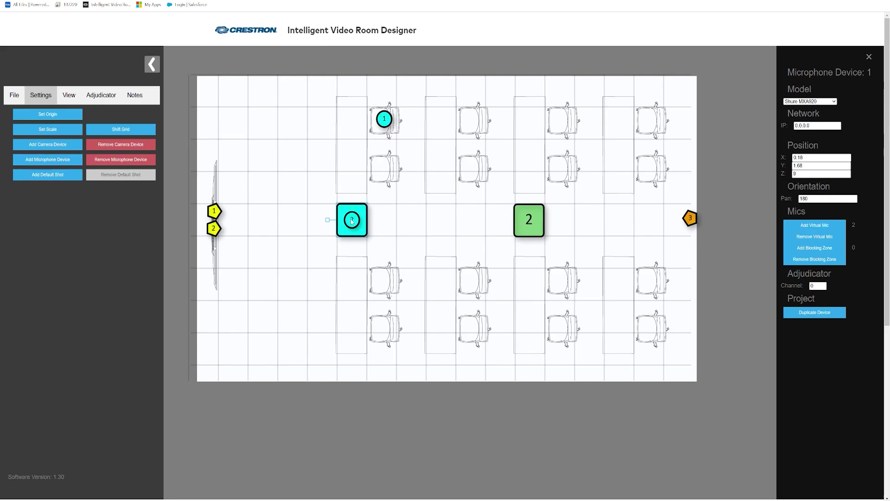
left_click_drag(355, 221, 383, 167)
left_click(815, 225)
left_click_drag(352, 220, 385, 279)
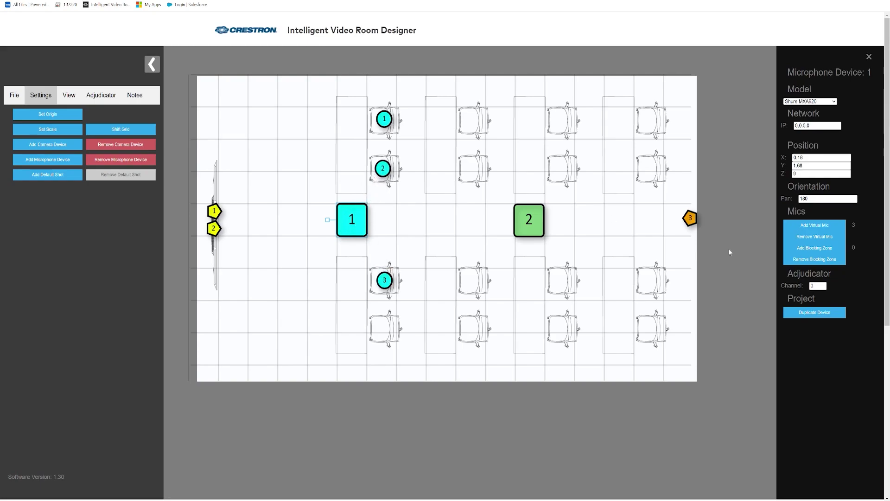
left_click(814, 225)
left_click_drag(353, 223, 385, 330)
Add four more virtual mics to microphone device 1, one on each chair in the second row.
left_click(814, 225)
left_click_drag(351, 220, 476, 169)
left_click(814, 225)
left_click(814, 225)
left_click(814, 225)
left_click_drag(352, 219, 472, 327)
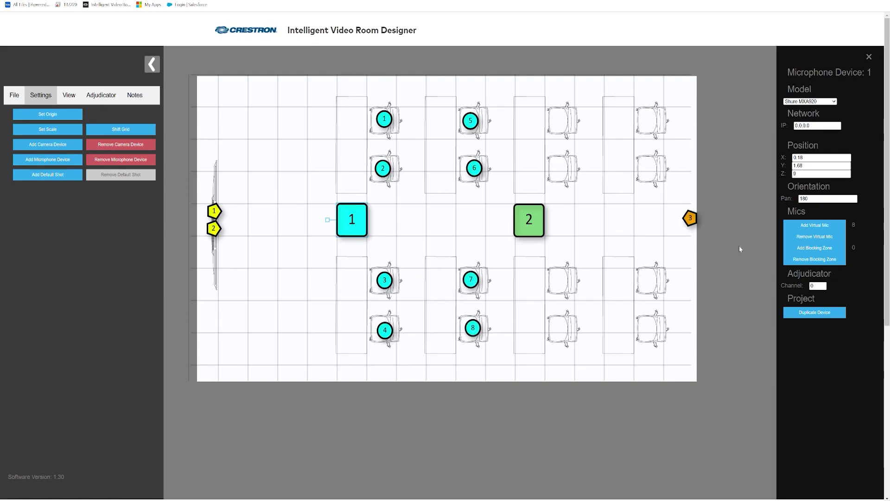
Add eight virtual mics to microphone device 2, placing mics 1 to 4 on the third-row chairs and 5 to 8 on the fourth-row chairs.
left_click(529, 220)
left_click(814, 225)
left_click_drag(529, 219, 647, 177)
left_click(814, 225)
left_click(815, 225)
left_click(814, 224)
left_click(814, 225)
left_click(814, 225)
left_click(814, 224)
left_click_drag(528, 220, 648, 330)
left_click(815, 225)
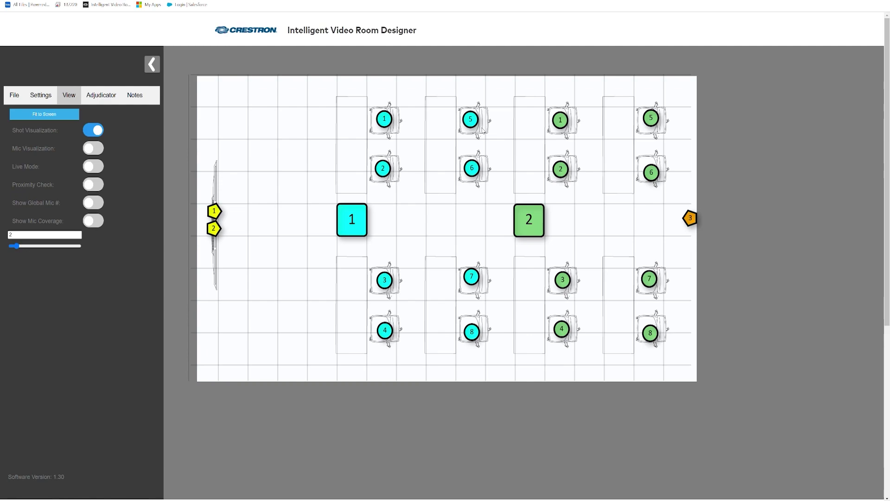
Turn on the proximity check and space virtual mics 5 and 6 of device 1 farther apart.
left_click(92, 186)
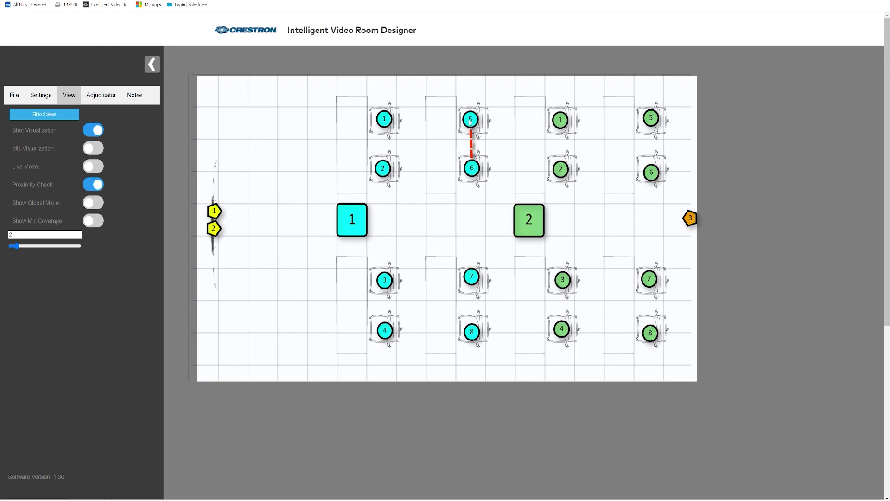
left_click_drag(472, 171, 470, 175)
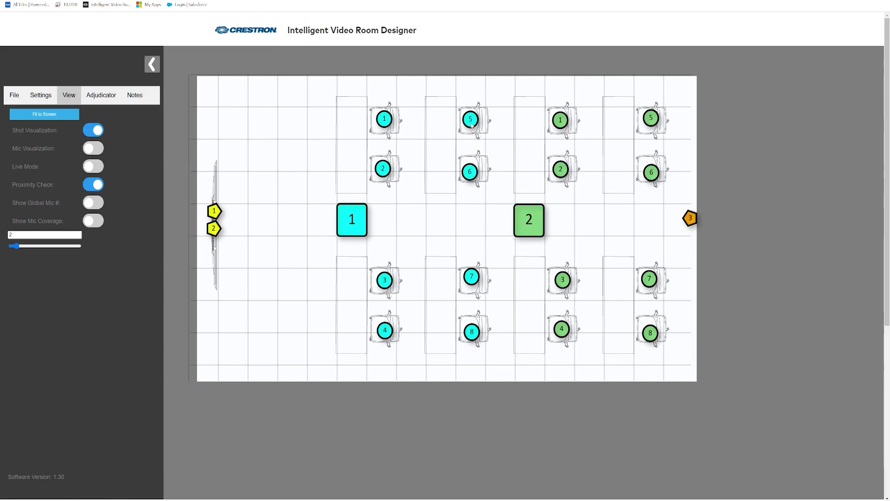
left_click_drag(471, 125, 470, 123)
Test the proximity check by moving device 1's virtual mic 5 out to the room's upper edge and back onto its chair.
mouse_move(468, 117)
left_mouse_down()
mouse_move(590, 98)
mouse_move(603, 92)
mouse_move(606, 74)
left_mouse_up()
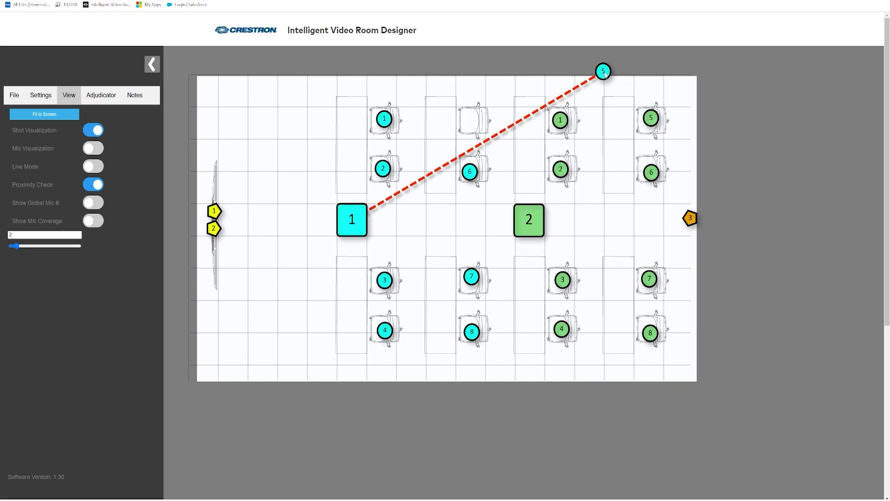
left_click(604, 74)
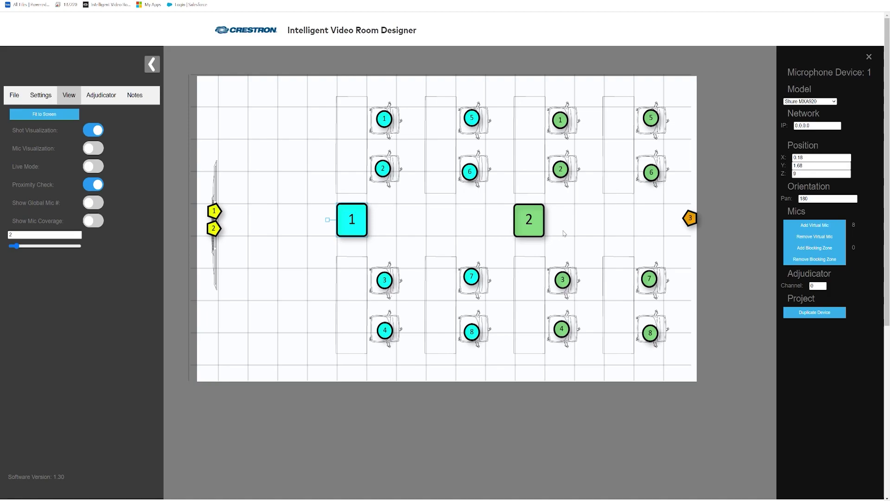
Add a blocking zone to microphone device 1 in the room's lower-left corner and turn on the mic coverage display.
left_click(826, 251)
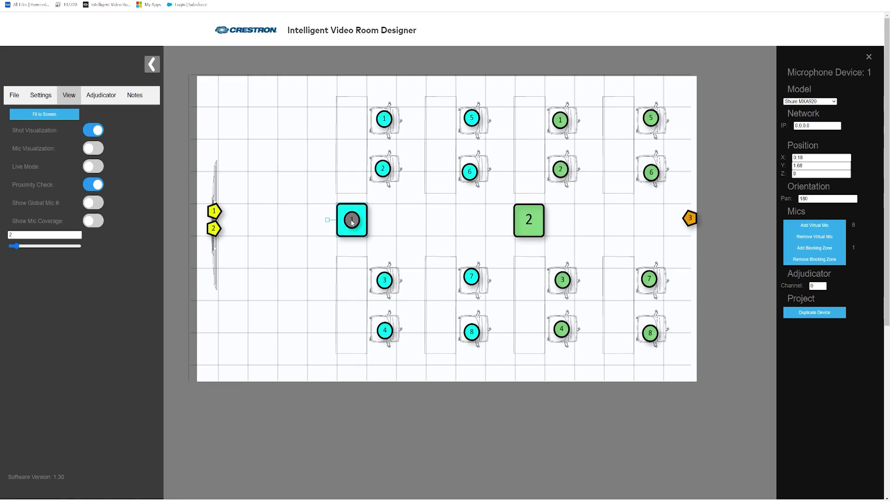
left_click_drag(353, 222, 236, 369)
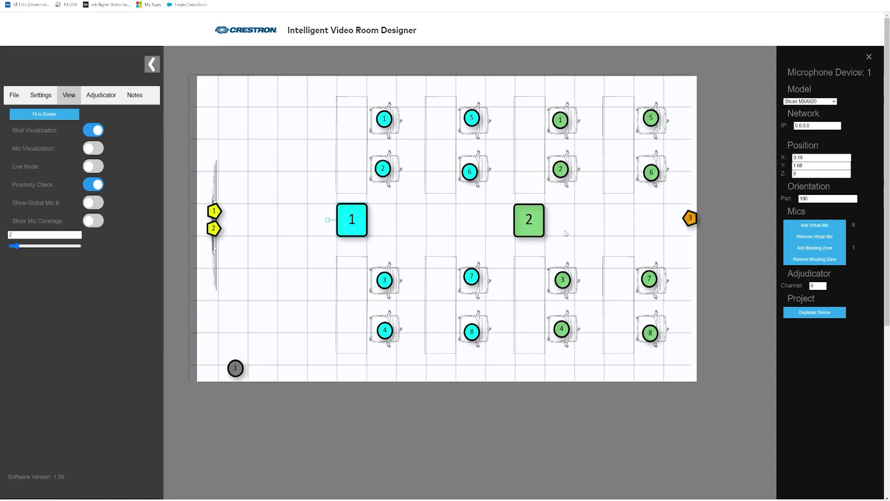
left_click(91, 225)
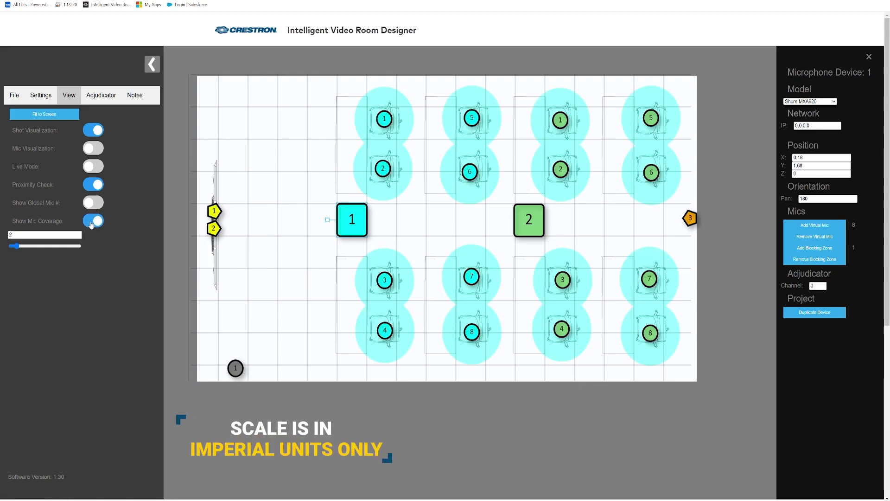